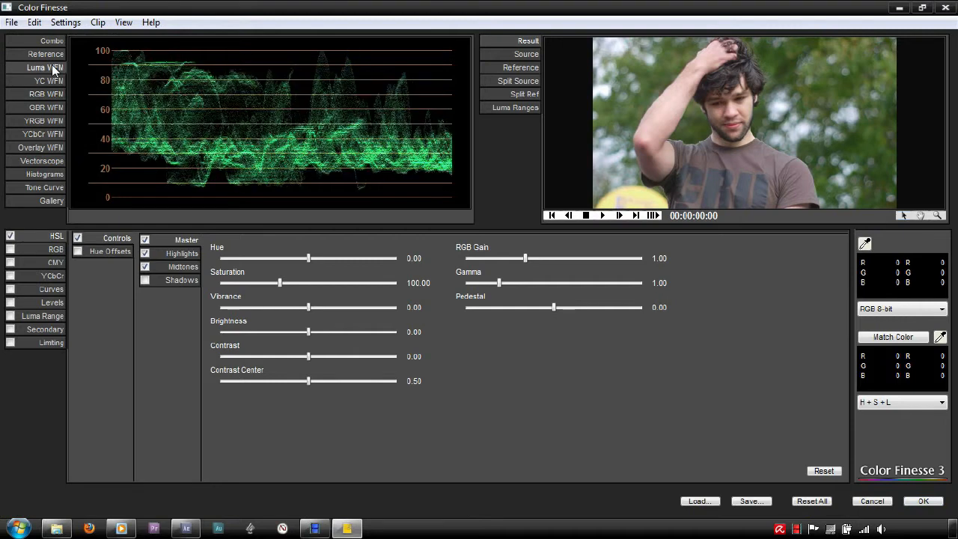
# Step: Set the master pedestal to -0.04 and the midtones gamma to 0.58, with the shadows range enabled
pyautogui.moveTo(552, 305); pyautogui.dragTo(549, 306)
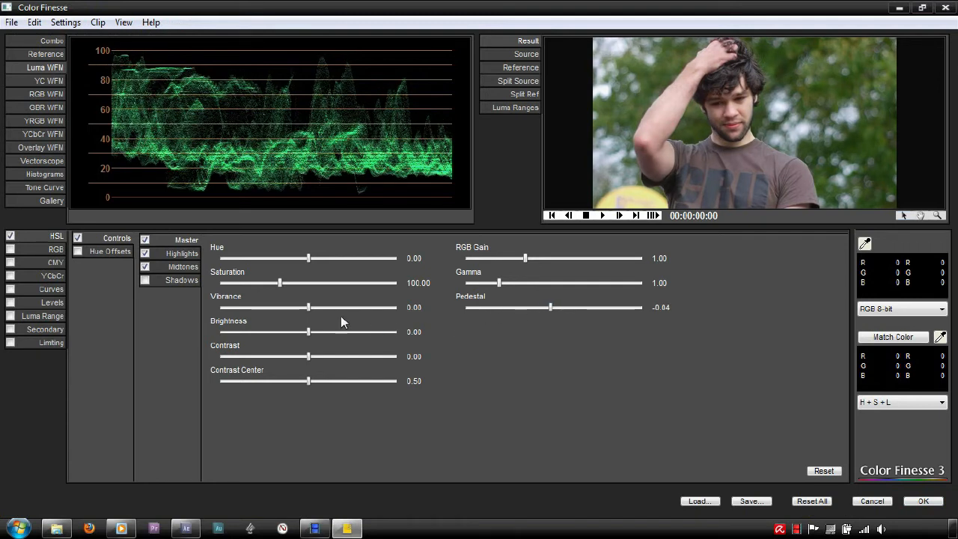
pyautogui.click(151, 280)
pyautogui.click(182, 268)
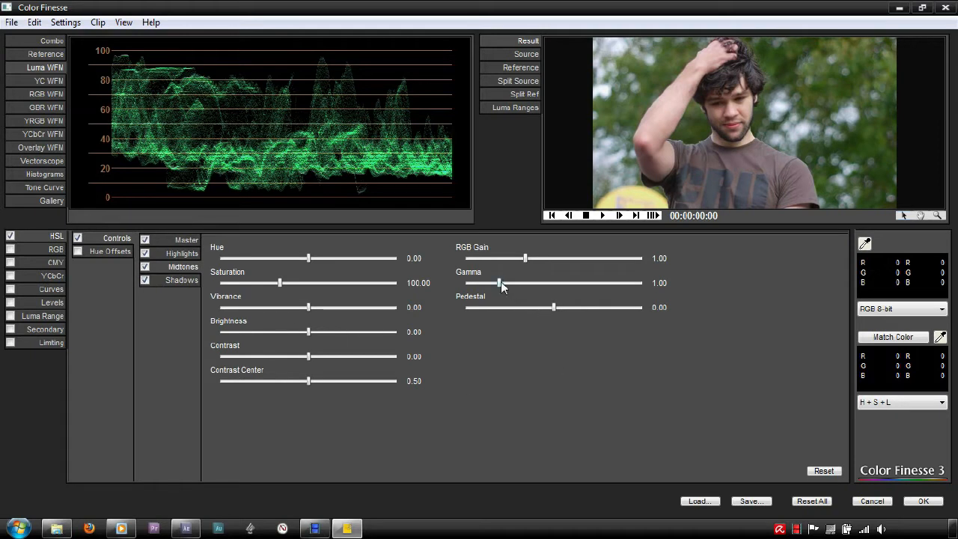
pyautogui.moveTo(501, 284); pyautogui.dragTo(485, 286)
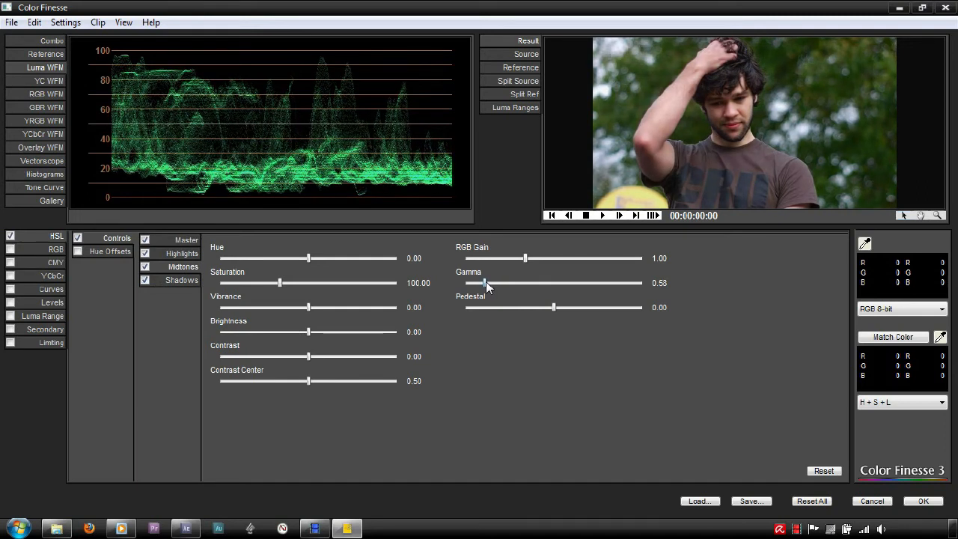
# Step: Raise the shadows gamma to 1.16 and fine-tune the midtones gamma
pyautogui.click(173, 280)
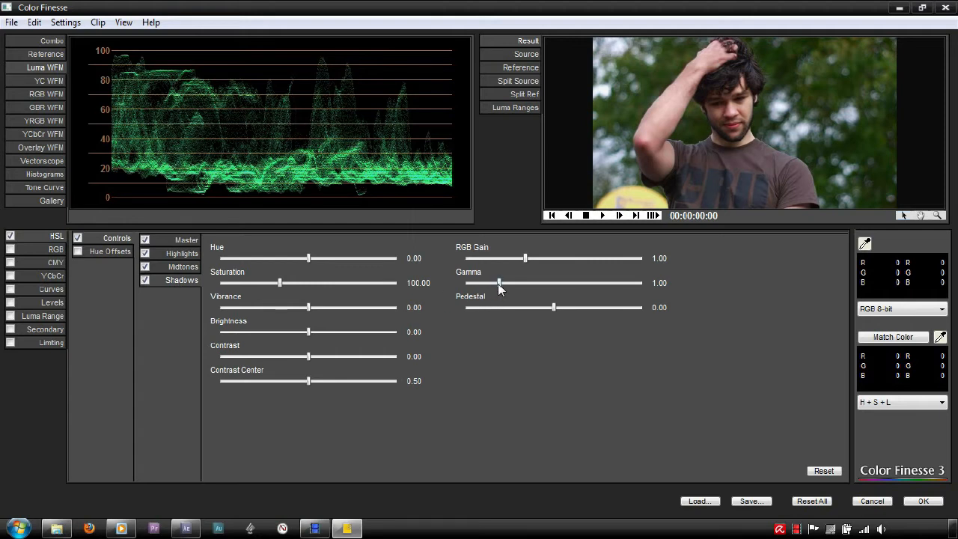
pyautogui.moveTo(500, 285); pyautogui.dragTo(503, 285)
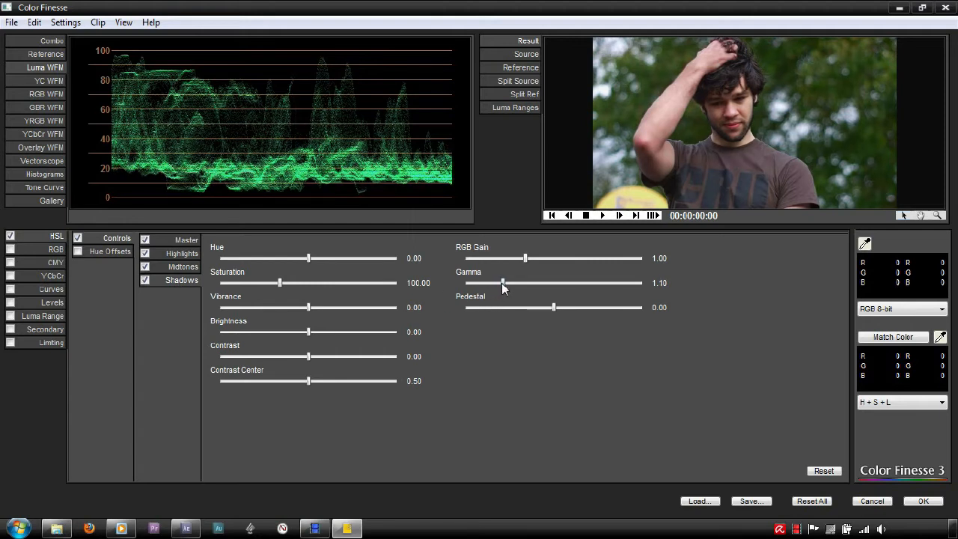
pyautogui.click(186, 268)
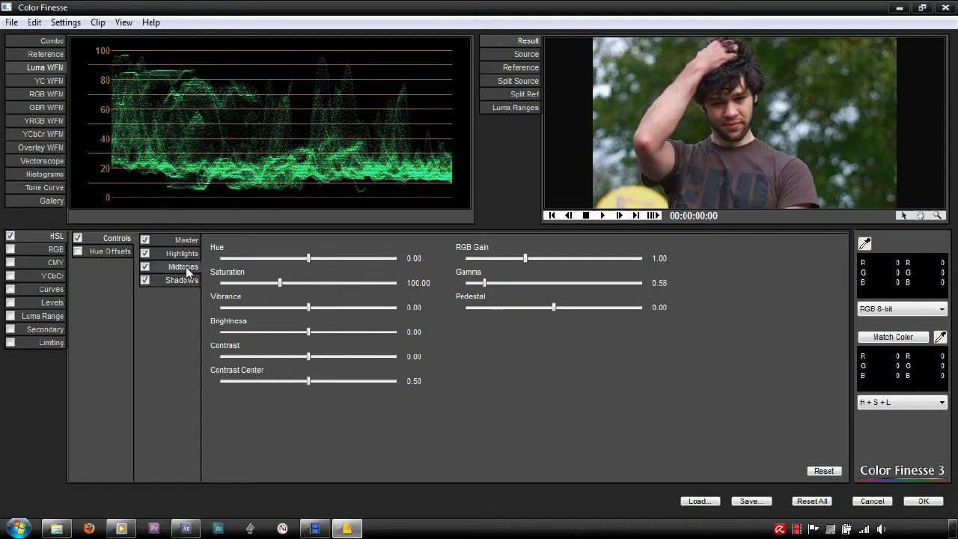
pyautogui.moveTo(487, 285); pyautogui.dragTo(484, 284)
# Step: Set the highlights gamma to 0.42 and the shadows pedestal to -0.04, and apply the correction
pyautogui.click(187, 255)
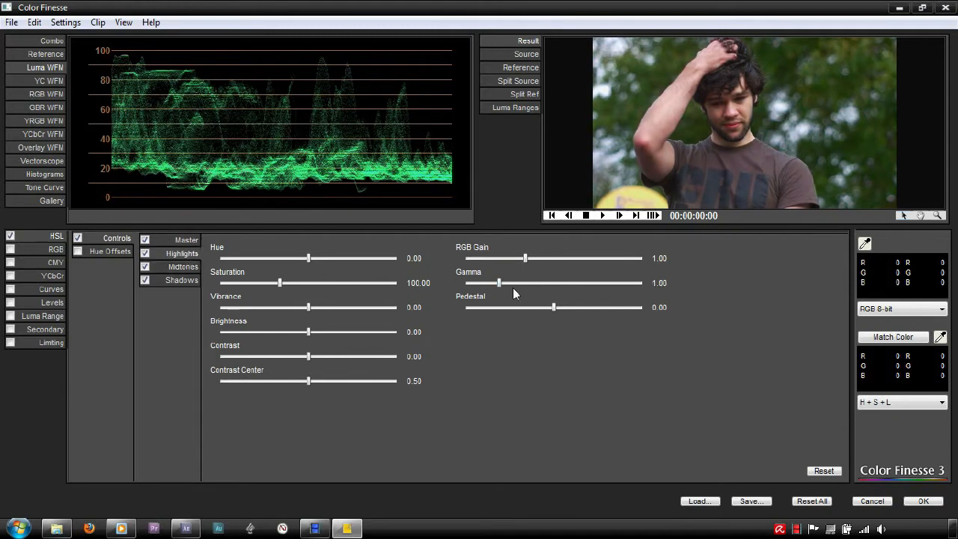
pyautogui.moveTo(500, 286); pyautogui.dragTo(480, 290)
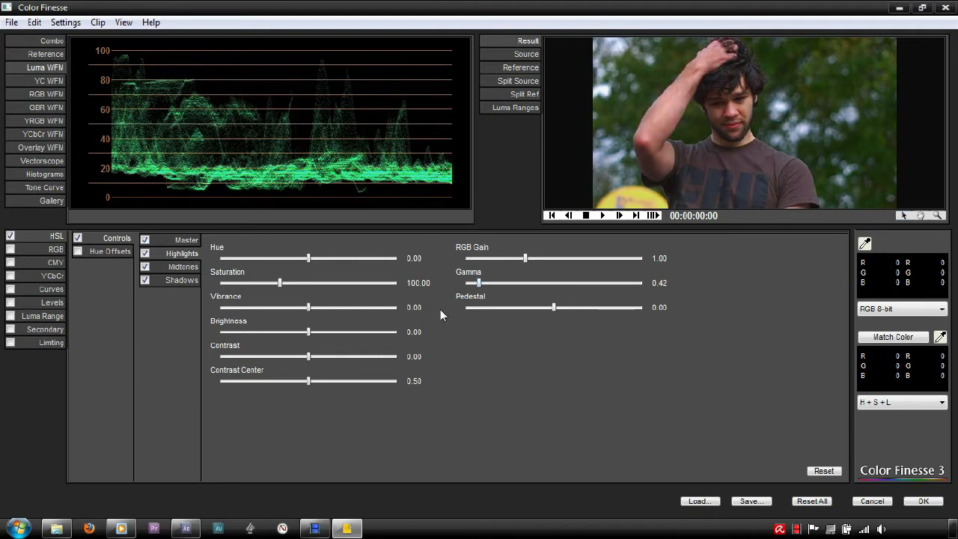
pyautogui.click(183, 281)
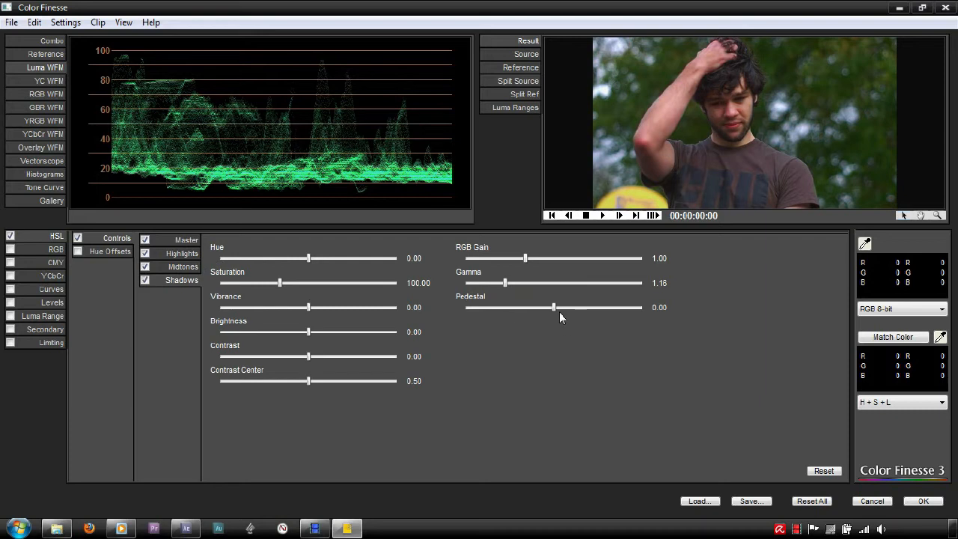
pyautogui.moveTo(554, 307); pyautogui.dragTo(551, 307)
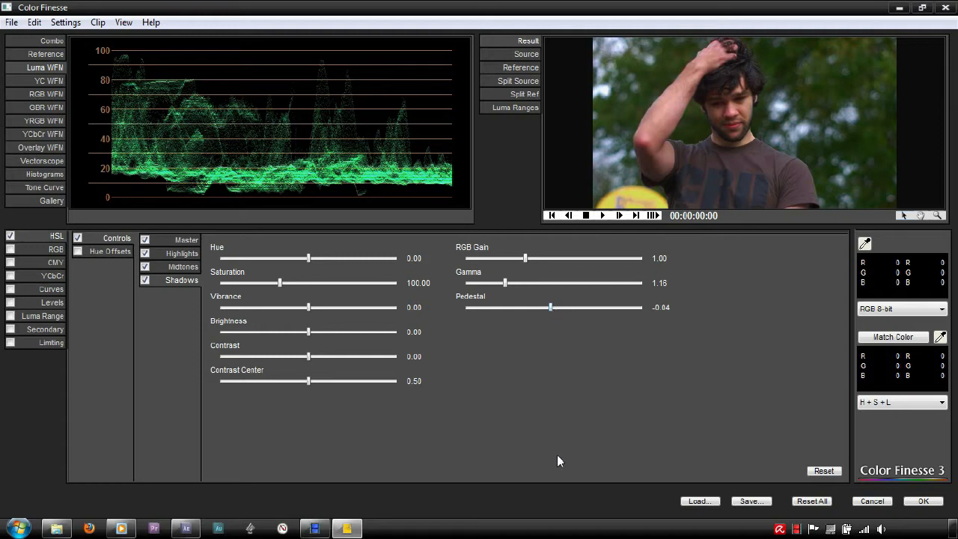
pyautogui.click(926, 501)
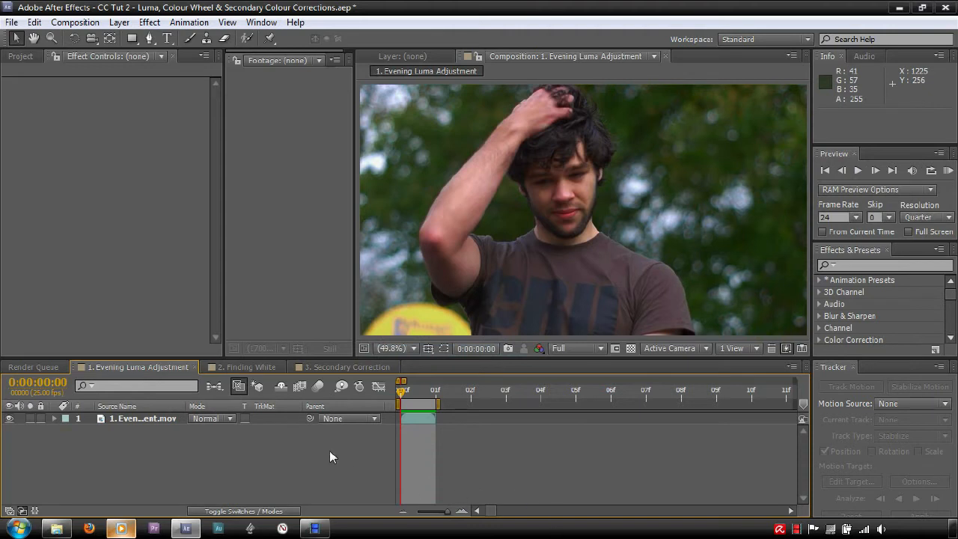
# Step: Fully desaturate the fire clip in the Finding White composition by setting Color Finesse's master saturation to 0, and apply it
pyautogui.click(261, 366)
pyautogui.click(151, 417)
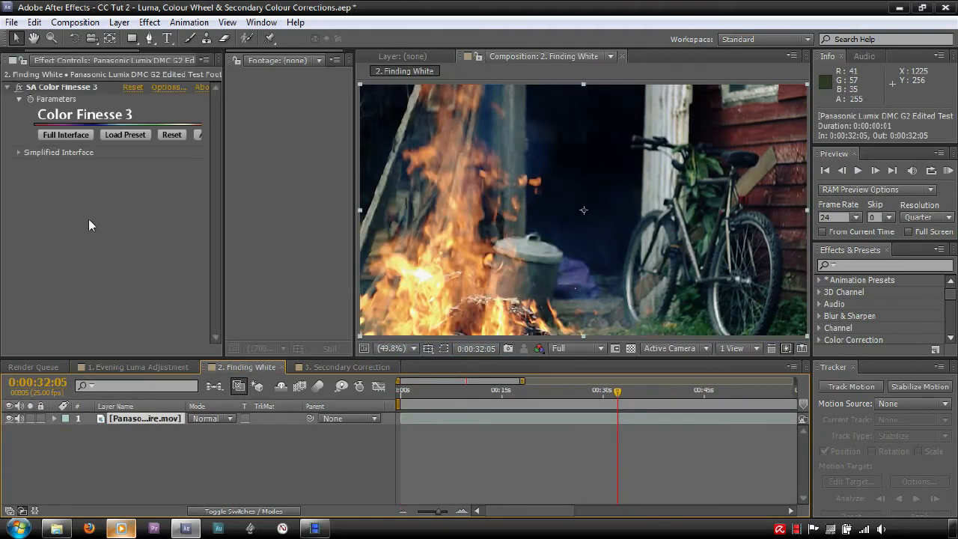
pyautogui.click(73, 134)
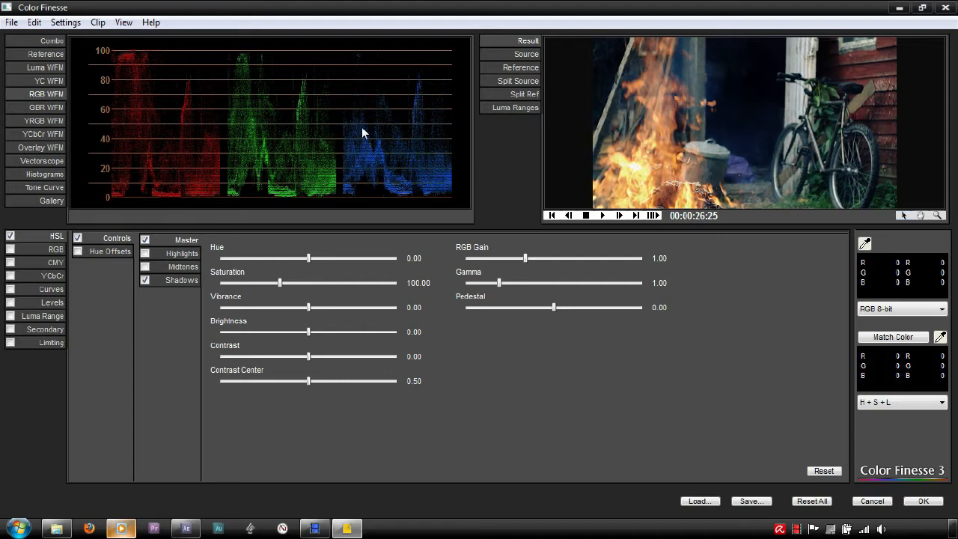
pyautogui.moveTo(280, 283); pyautogui.dragTo(219, 283)
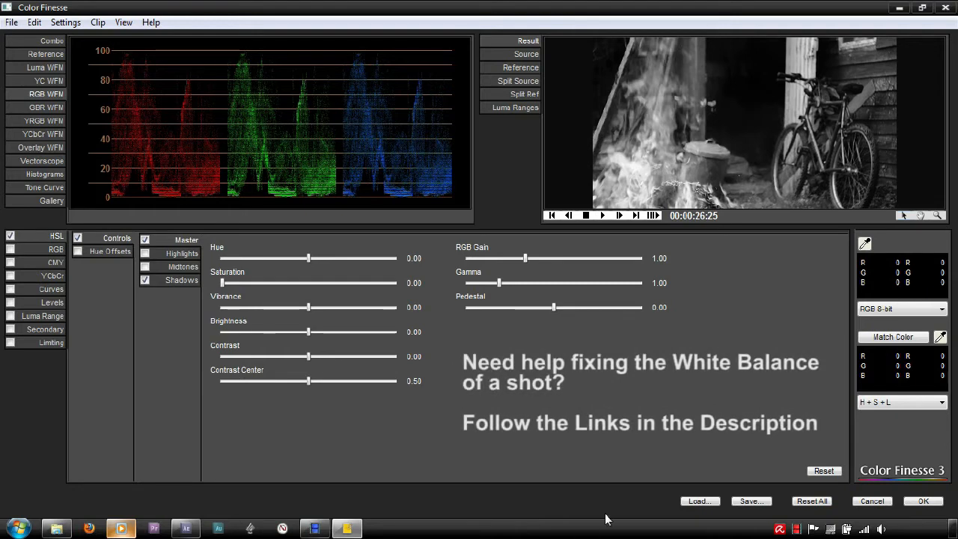
pyautogui.click(920, 502)
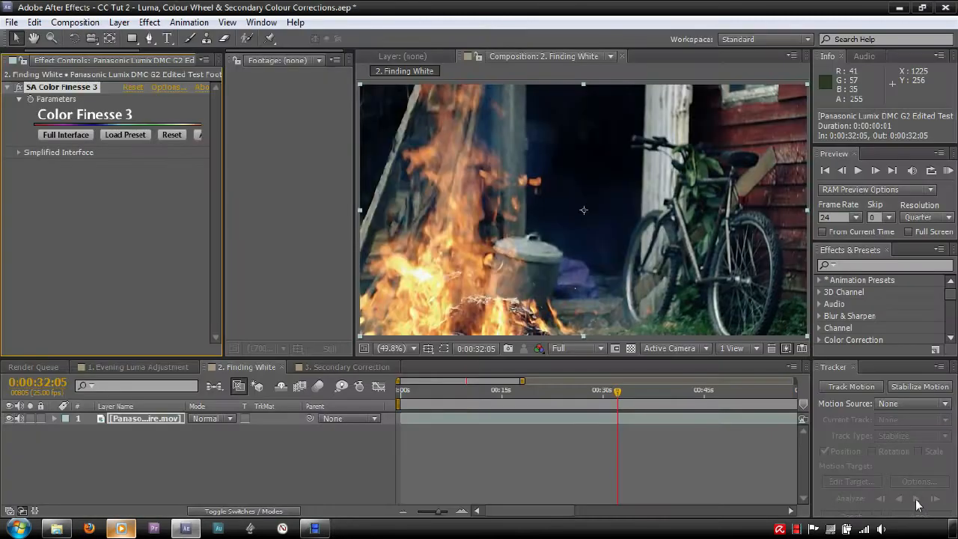
pyautogui.click(679, 480)
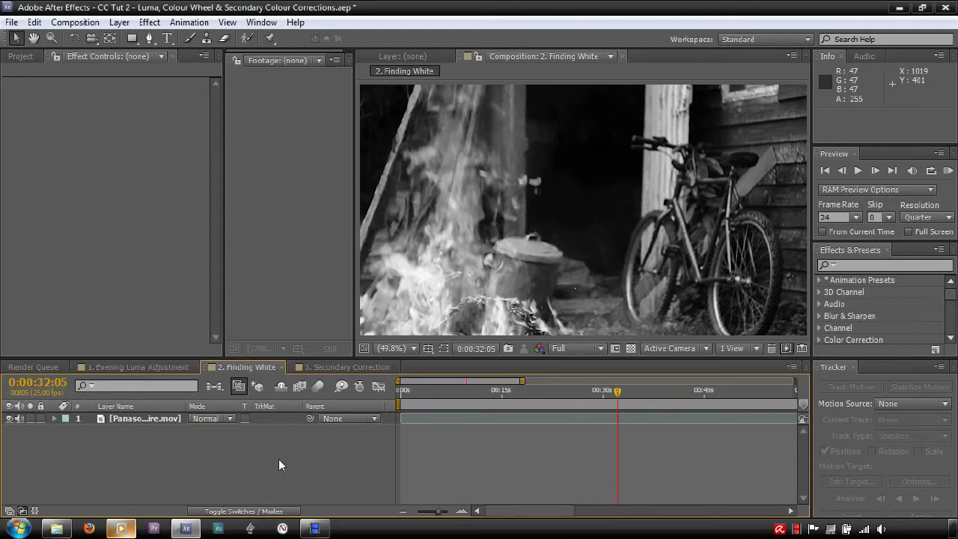
# Step: Reopen the full Color Finesse interface for the Evening Luma Adjustment clip and show the hue offset wheels with the vectorscope
pyautogui.click(136, 368)
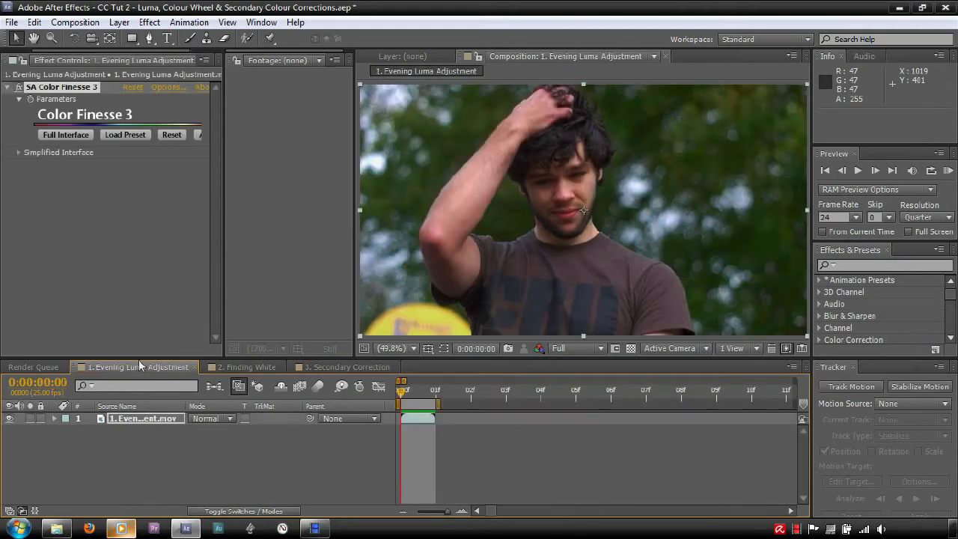
pyautogui.click(68, 134)
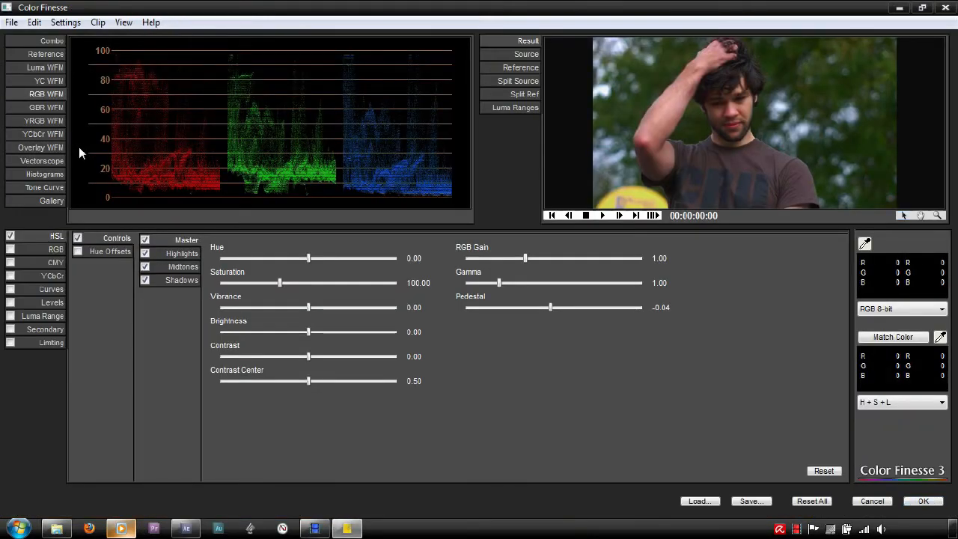
pyautogui.click(112, 252)
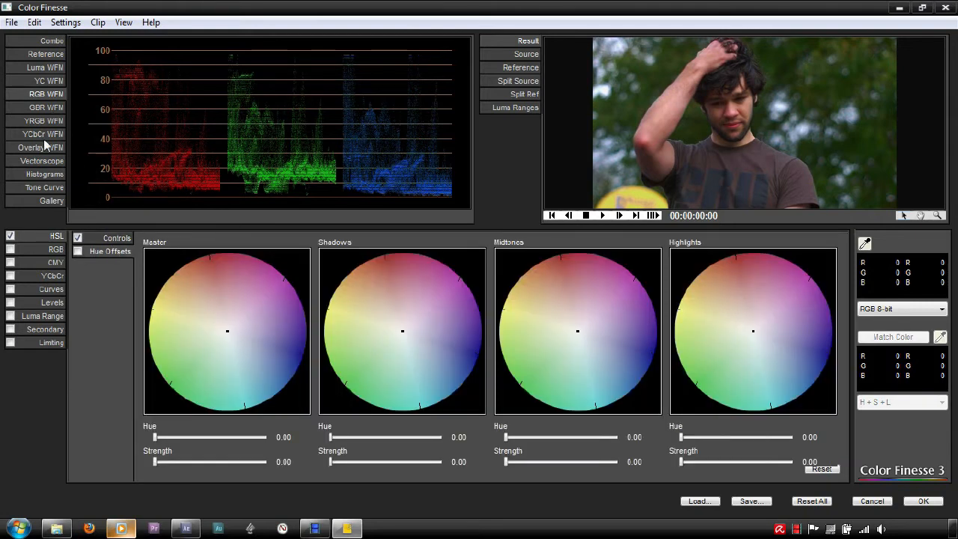
pyautogui.click(45, 162)
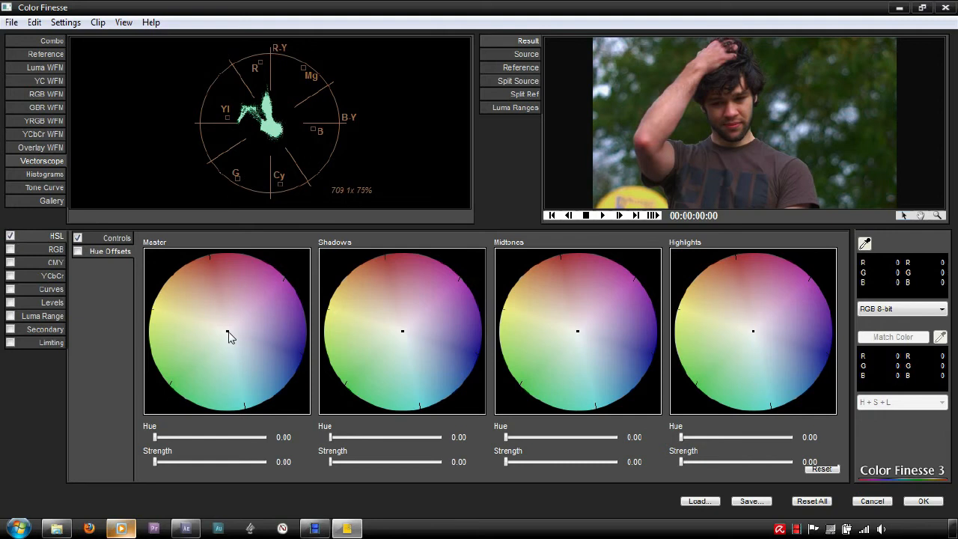
# Step: Shift the master hue offset toward orange, hue 330.20 and strength 0.33, and display the RGB waveform
pyautogui.moveTo(228, 332); pyautogui.dragTo(211, 328)
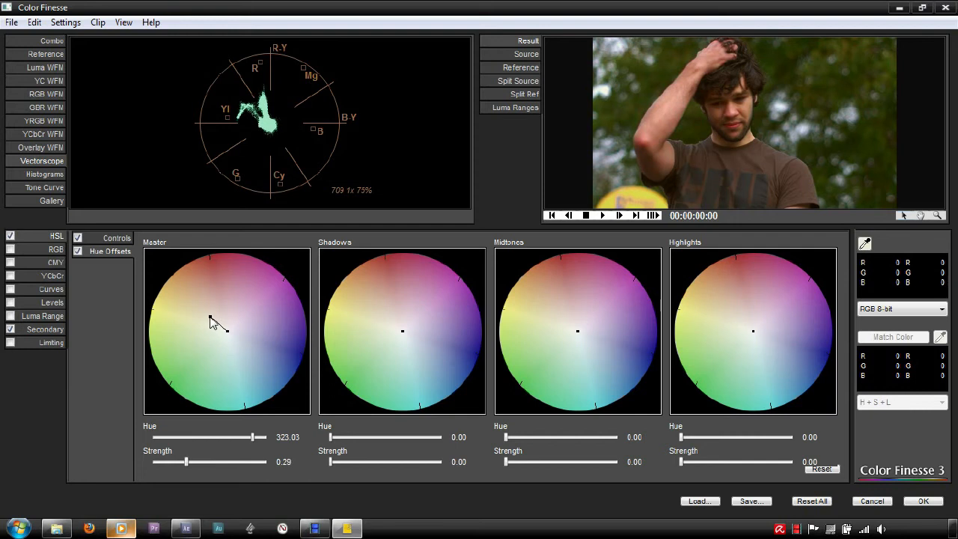
pyautogui.moveTo(211, 318); pyautogui.dragTo(210, 315)
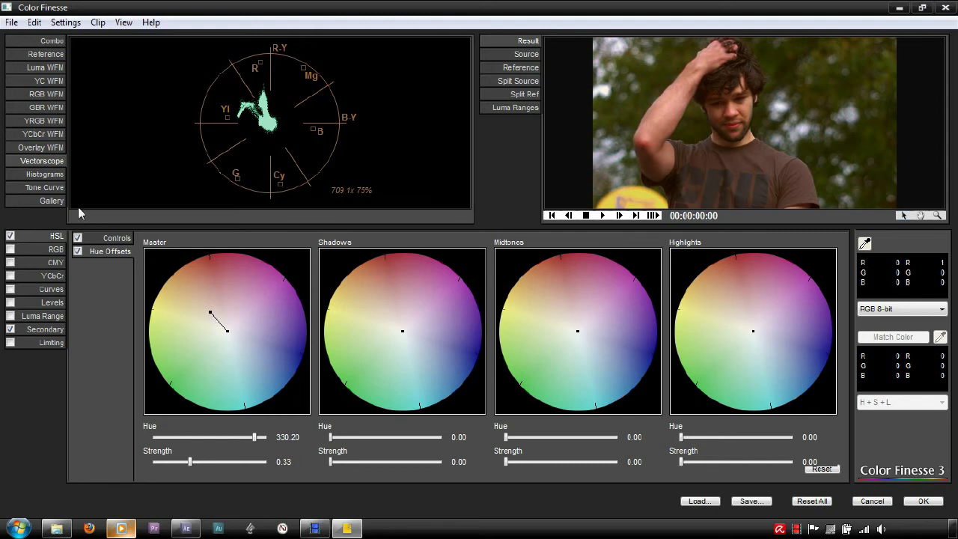
pyautogui.click(50, 98)
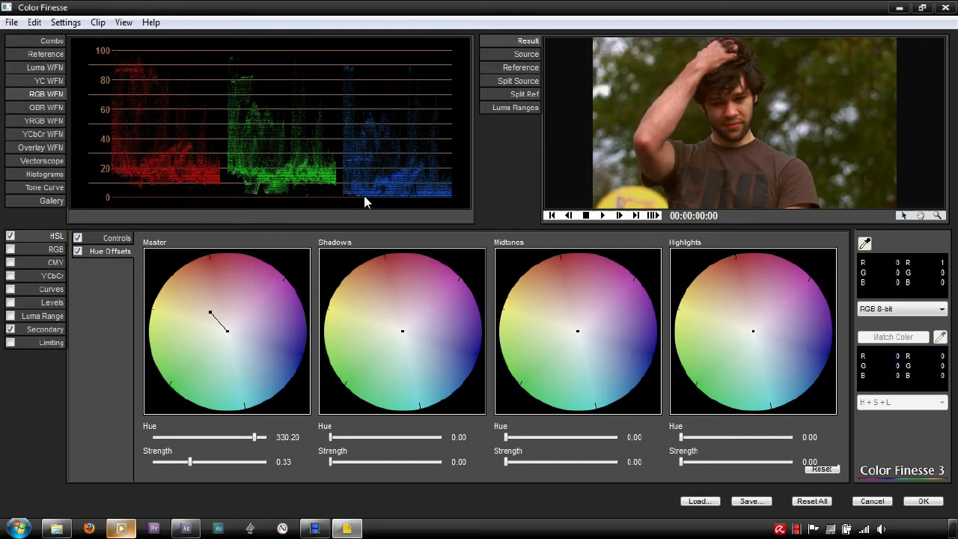
# Step: Offset the shadows toward blue (hue 146.81, strength 0.60) and the highlights toward orange (hue 325.88, strength 0.34)
pyautogui.click(404, 332)
pyautogui.moveTo(404, 331); pyautogui.dragTo(437, 365)
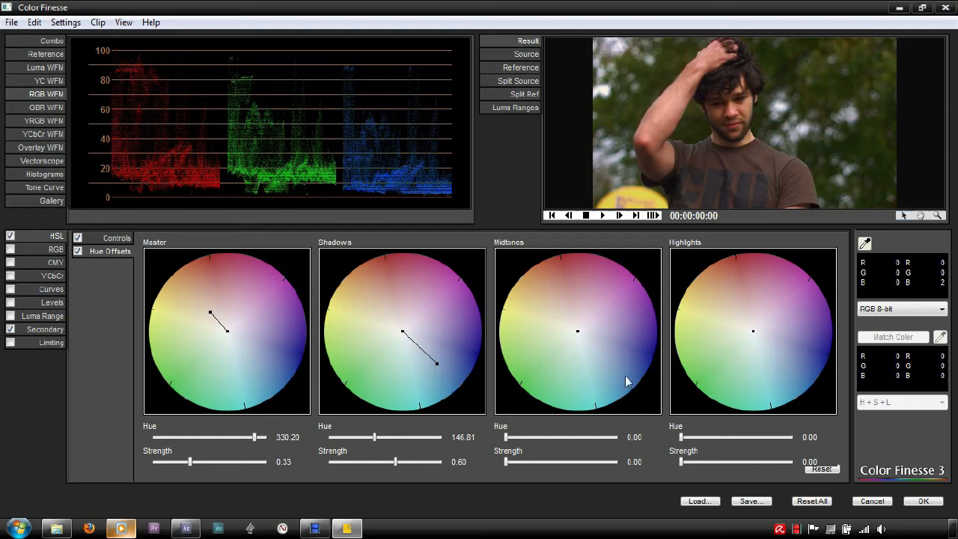
pyautogui.click(754, 333)
pyautogui.moveTo(753, 331); pyautogui.dragTo(734, 313)
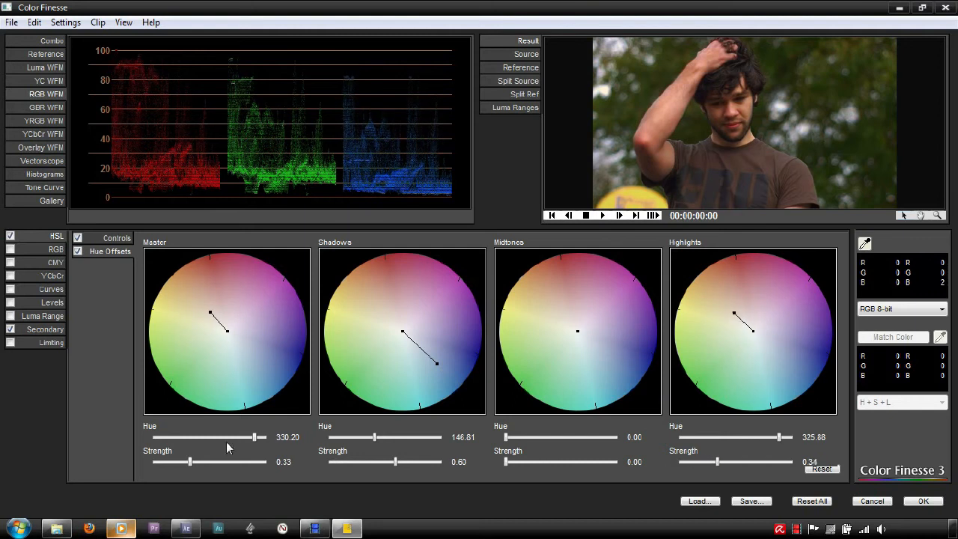
# Step: Reduce the hue offset strength to 0.23 for the master and 0.47 for the shadows, and set the master saturation to 85.71
pyautogui.moveTo(190, 462); pyautogui.dragTo(180, 464)
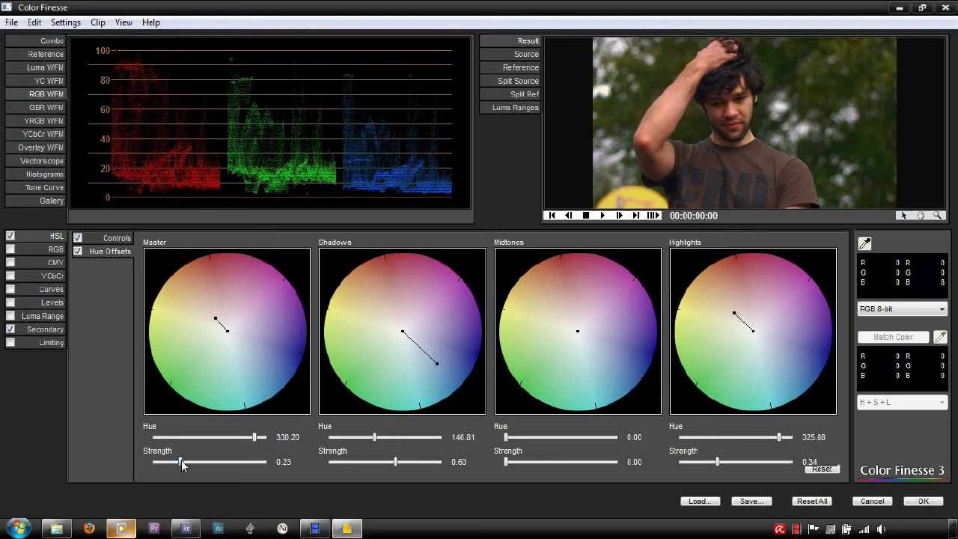
pyautogui.moveTo(397, 463); pyautogui.dragTo(382, 462)
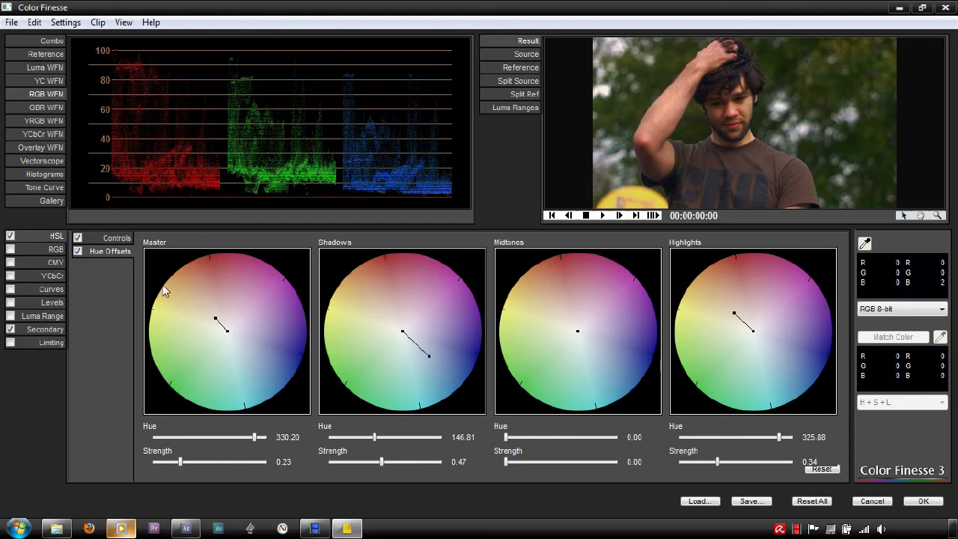
pyautogui.click(117, 238)
pyautogui.moveTo(281, 291); pyautogui.dragTo(271, 291)
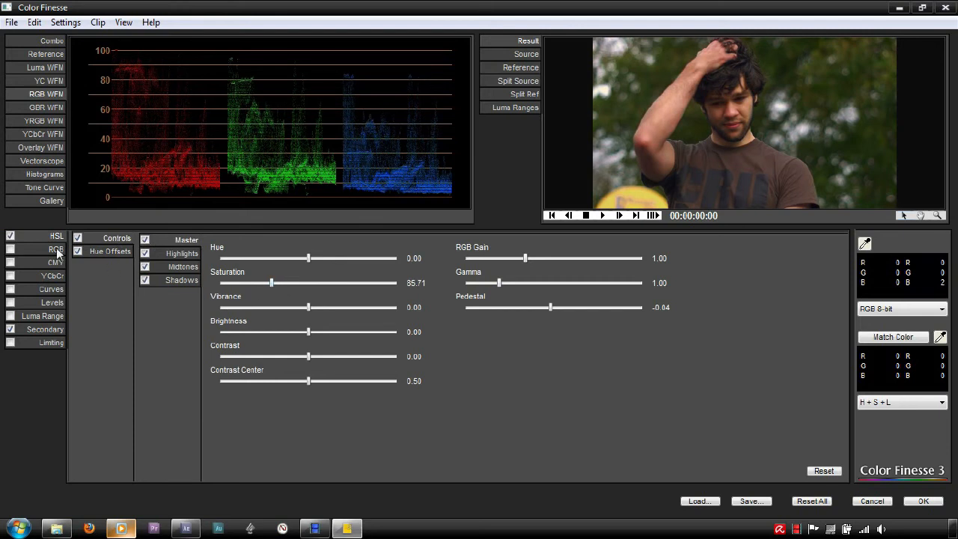
# Step: Compare the image with the HSL correction off and on, and apply the grade to the clip
pyautogui.click(10, 237)
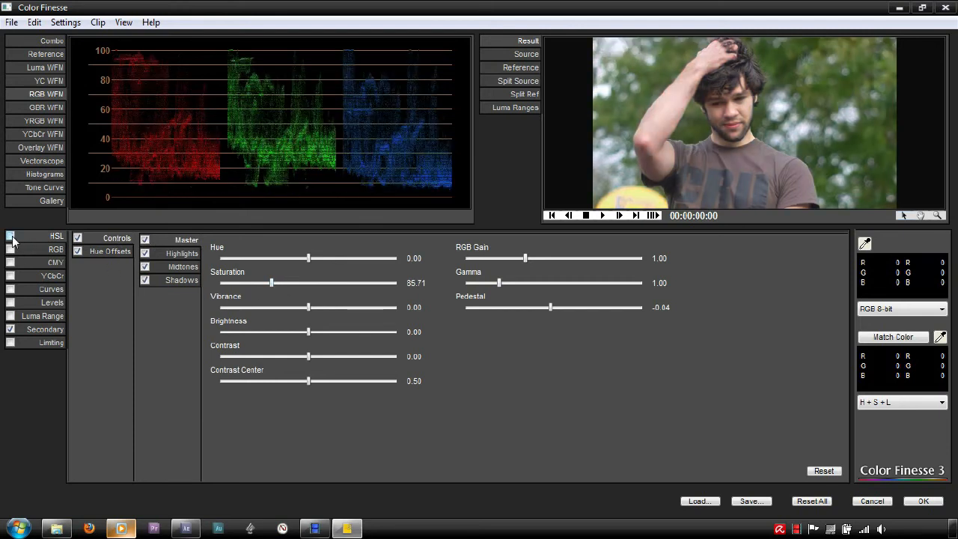
pyautogui.click(10, 236)
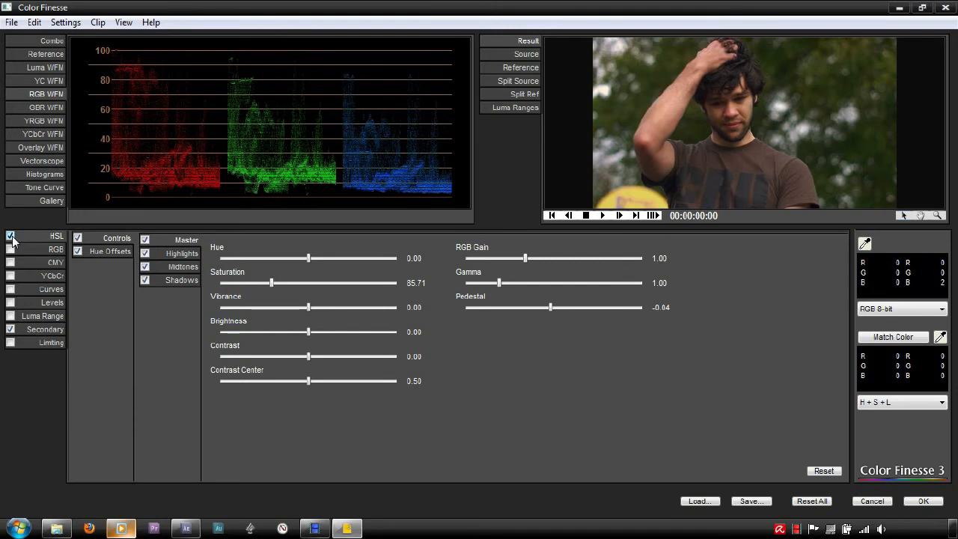
pyautogui.click(918, 503)
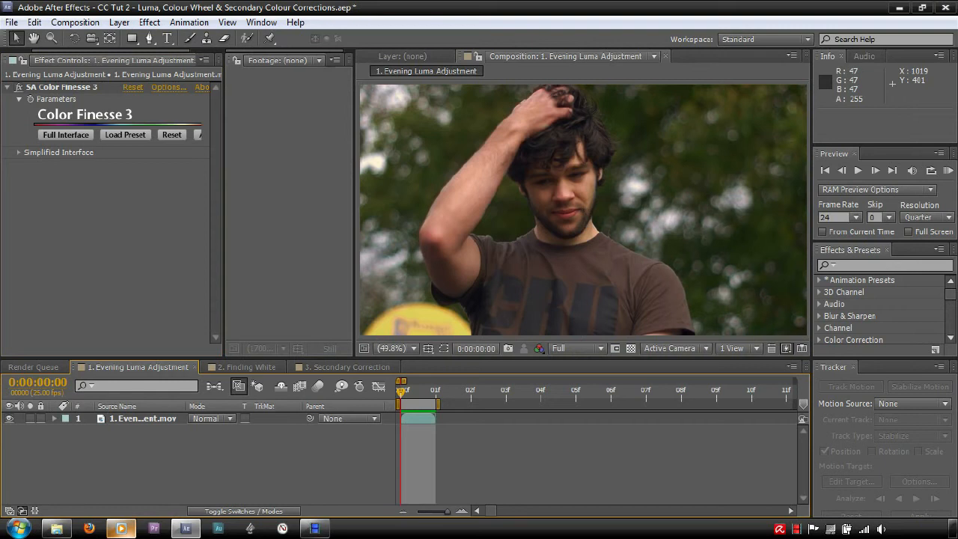
# Step: Open the full Color Finesse interface for P1000733.MOV in the Secondary Correction composition and show its Secondary controls
pyautogui.click(344, 366)
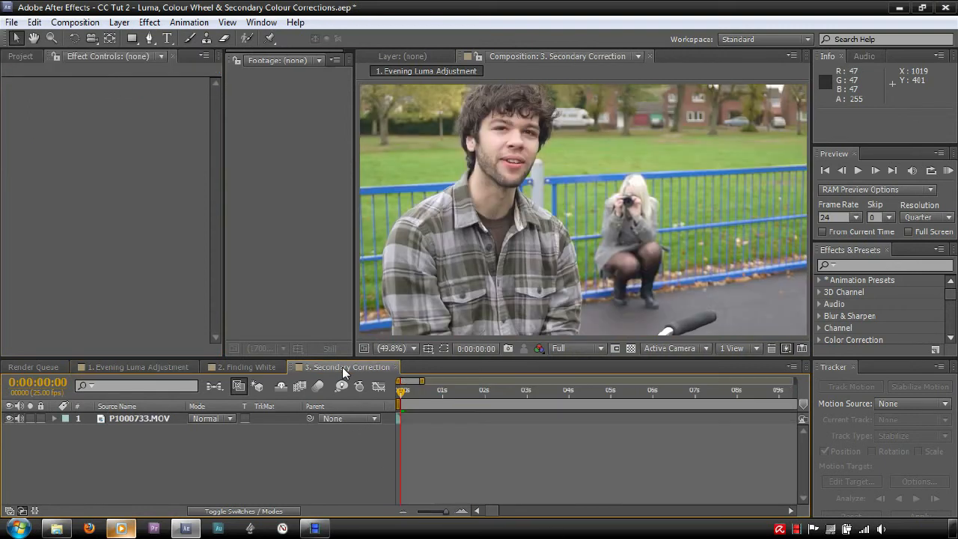
pyautogui.click(141, 418)
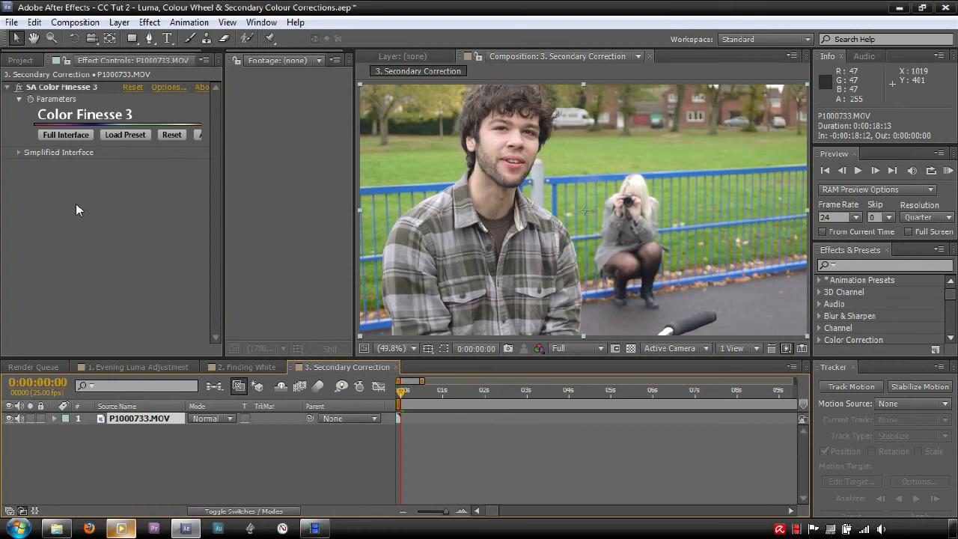
pyautogui.click(73, 134)
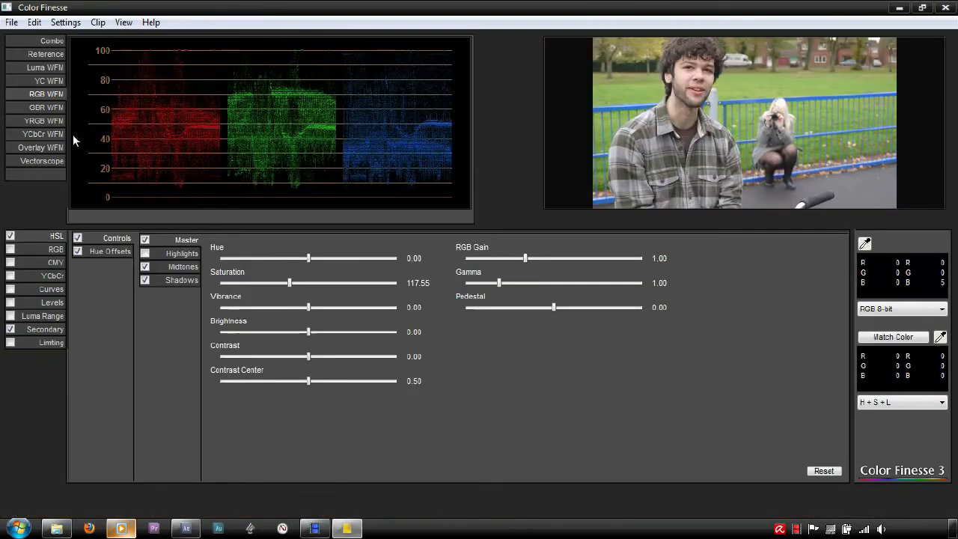
pyautogui.click(46, 335)
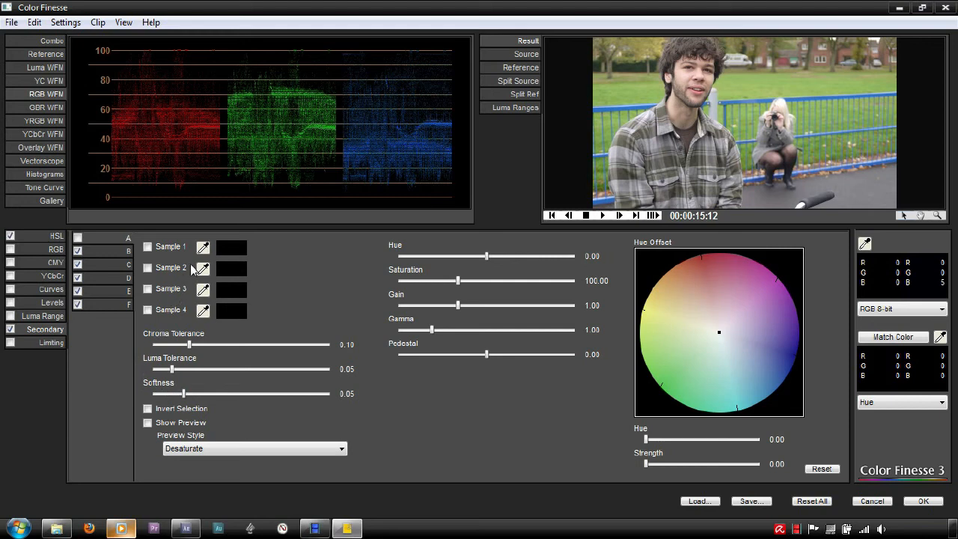
# Step: Sample the blue railing as Sample 1 of secondary correction A and turn on the preview of the selection
pyautogui.click(205, 251)
pyautogui.click(734, 101)
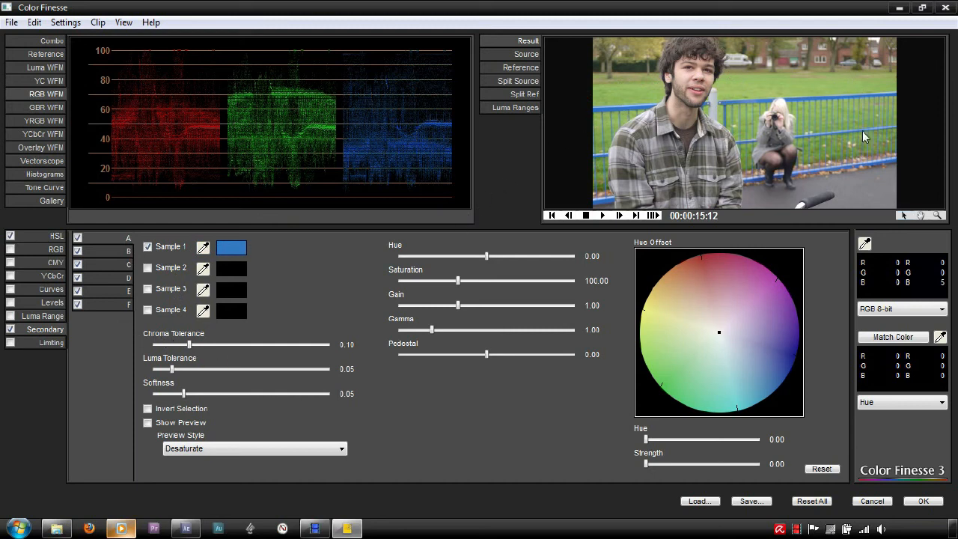
pyautogui.click(148, 424)
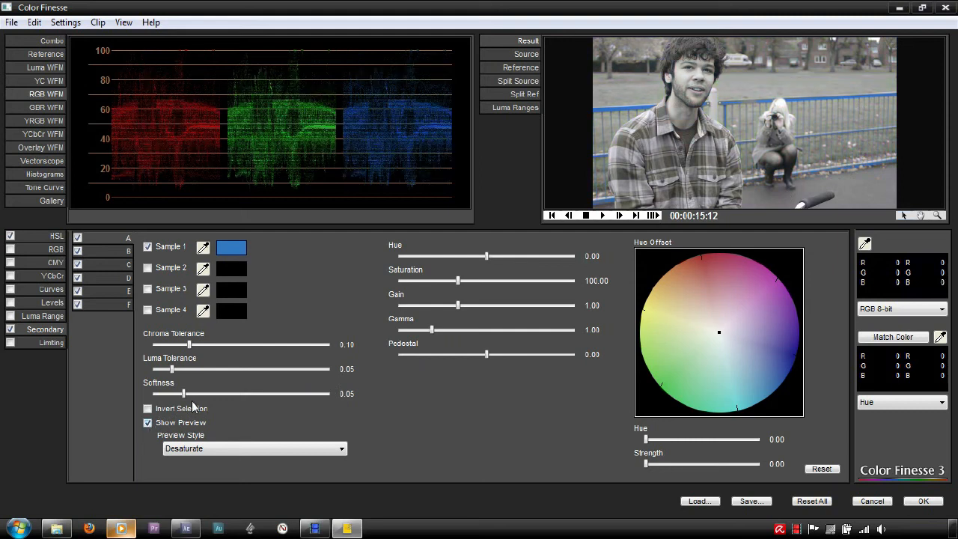
# Step: Refine the railing selection with a chroma tolerance of 0.15, a luma tolerance of 0.30 and a softness of 0.07
pyautogui.moveTo(190, 350); pyautogui.dragTo(199, 349)
pyautogui.moveTo(172, 373); pyautogui.dragTo(257, 371)
pyautogui.moveTo(183, 395); pyautogui.dragTo(193, 394)
pyautogui.moveTo(198, 346); pyautogui.dragTo(207, 345)
# Step: View the railing selection in the Mask and Alpha preview styles, and return to Desaturate
pyautogui.click(211, 451)
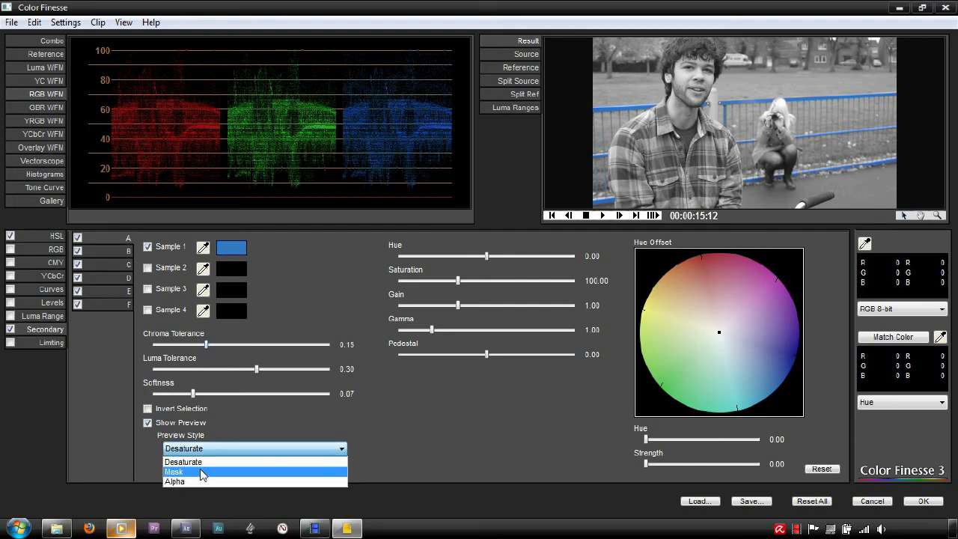
pyautogui.click(203, 471)
pyautogui.click(207, 451)
pyautogui.click(194, 483)
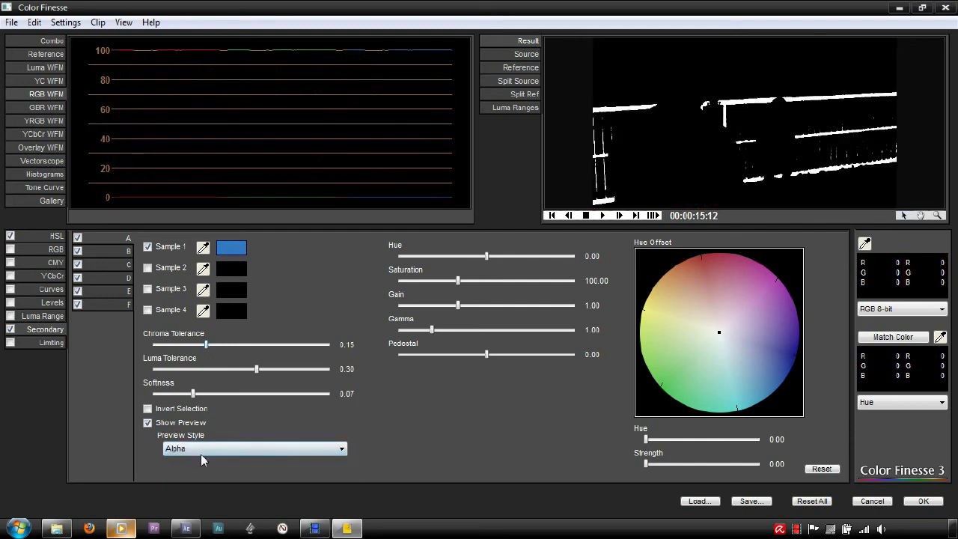
pyautogui.click(203, 451)
pyautogui.click(180, 462)
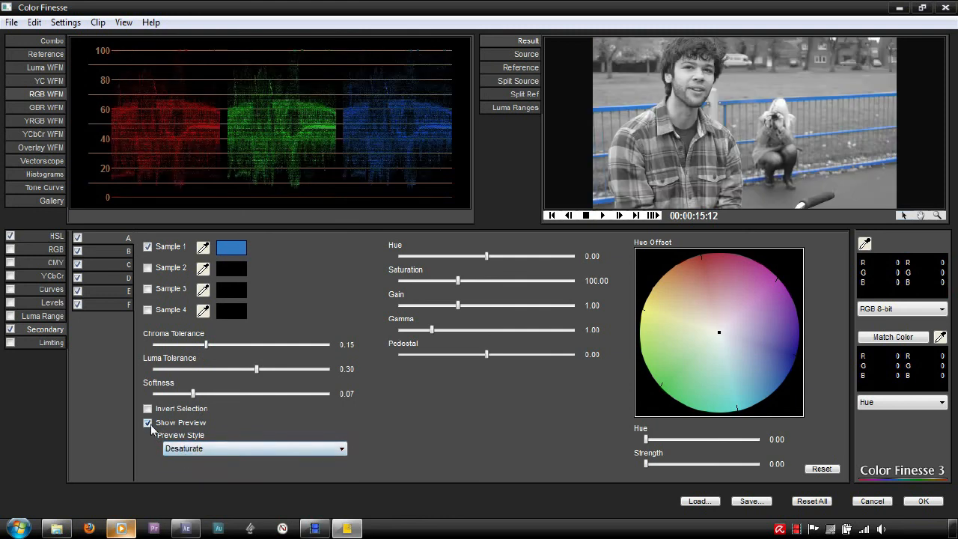
# Step: Compare the image with the selection preview off and on, and leave the preview off
pyautogui.click(148, 423)
pyautogui.click(148, 423)
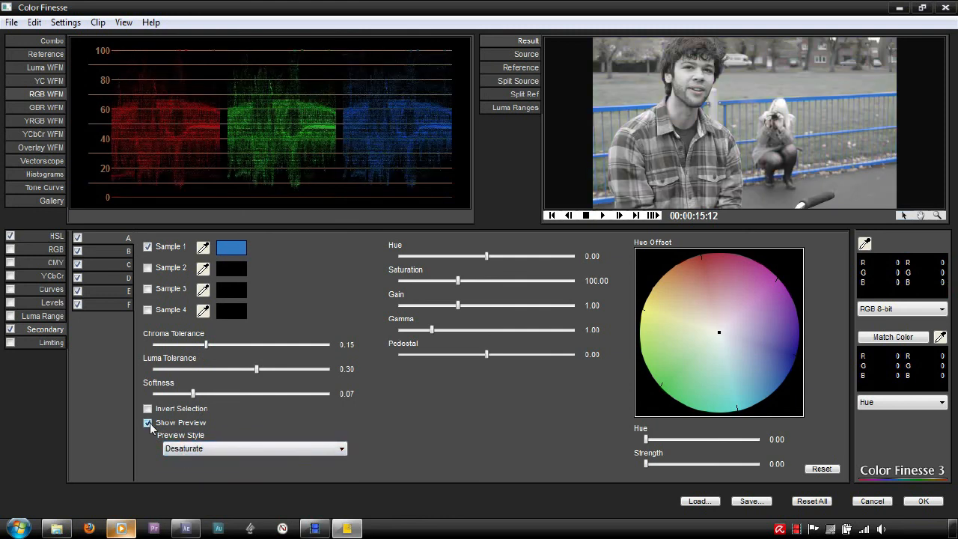
pyautogui.click(148, 423)
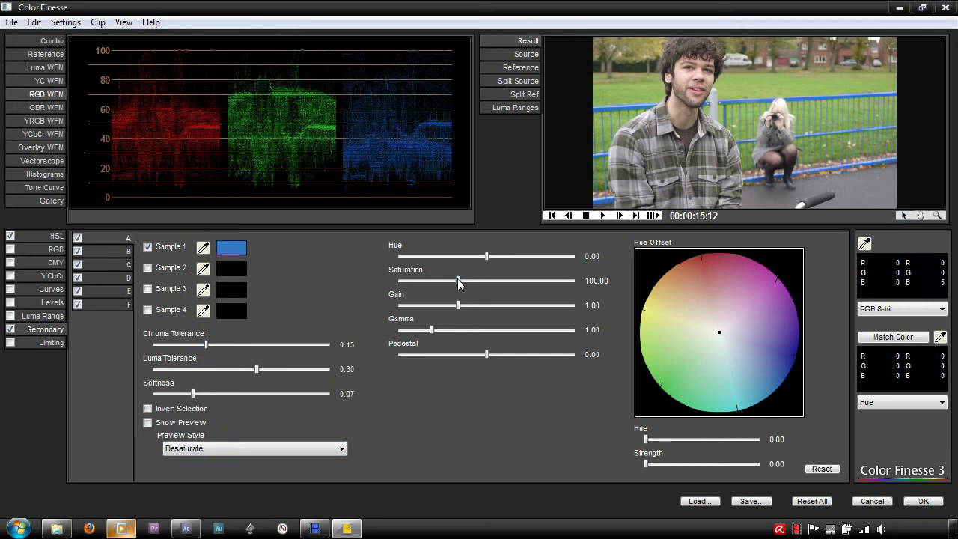
# Step: Offset the railing color toward green (hue 249.68, strength 1.00) and reduce its saturation to 56.33
pyautogui.moveTo(458, 282); pyautogui.dragTo(439, 291)
pyautogui.moveTo(438, 281); pyautogui.dragTo(446, 282)
pyautogui.moveTo(720, 336); pyautogui.dragTo(643, 381)
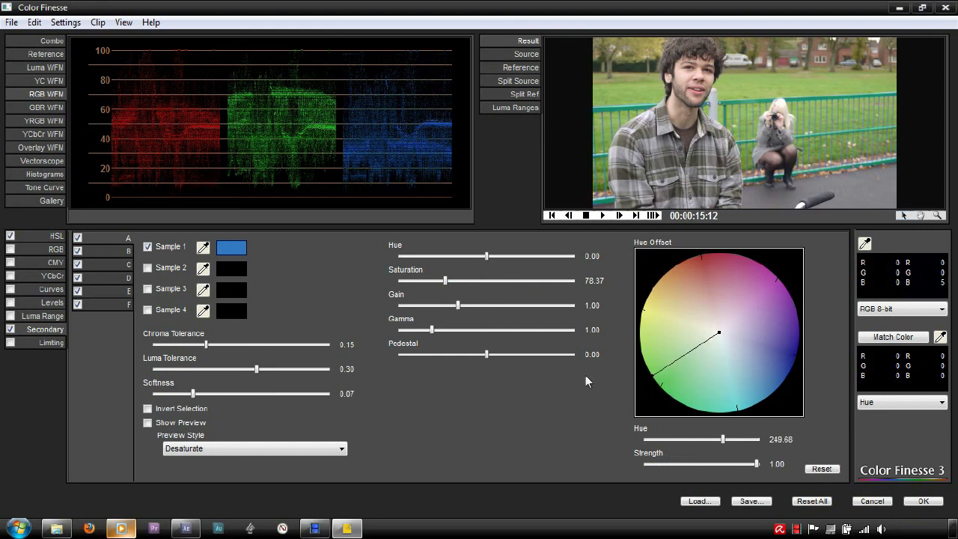
pyautogui.moveTo(445, 280); pyautogui.dragTo(434, 286)
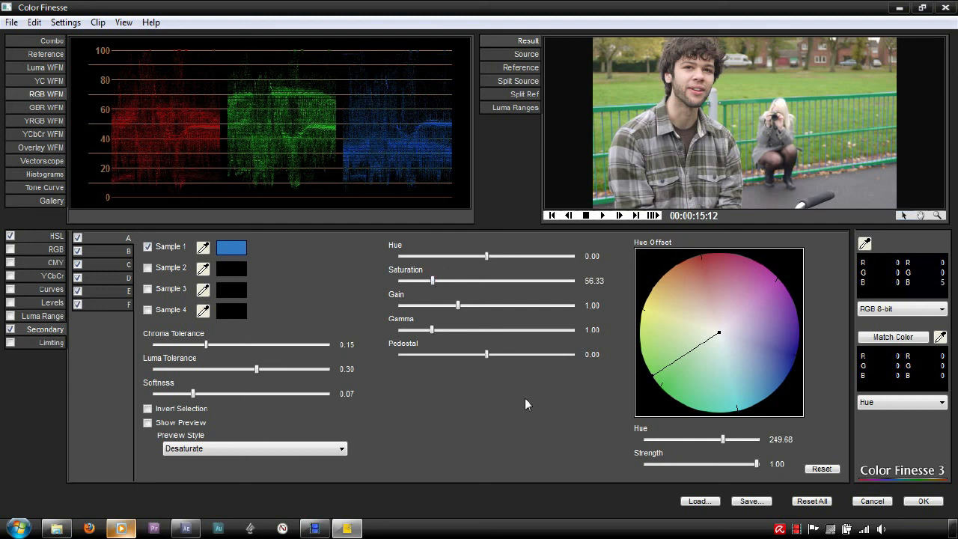